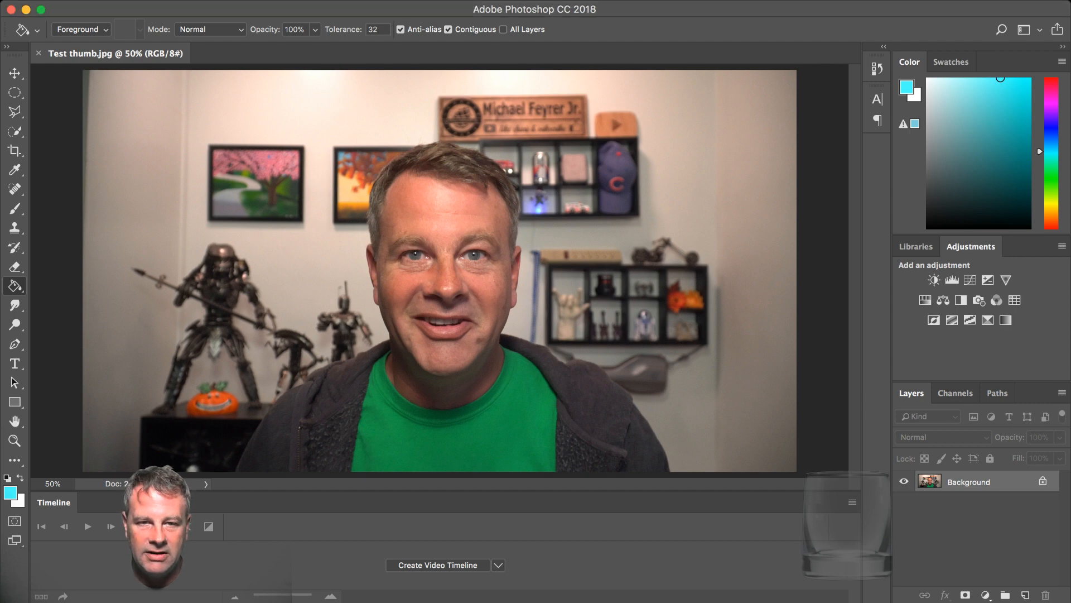
Step: Apply a heavy blur to the whole Background photo until its details dissolve into soft shapes
{"action": "key", "text": "super+f"}
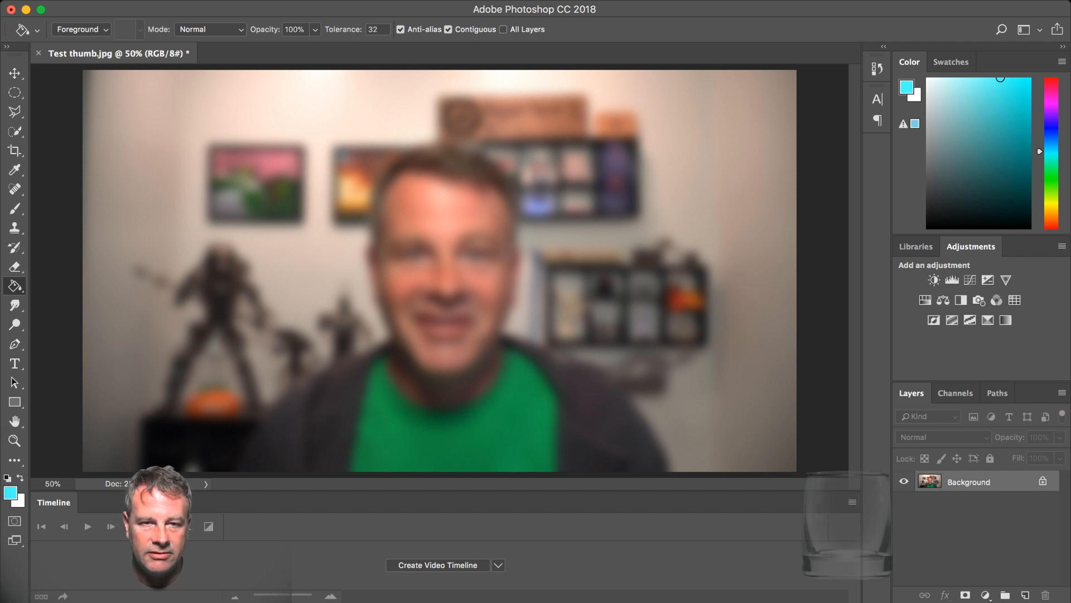
{"action": "key", "text": "super+z"}
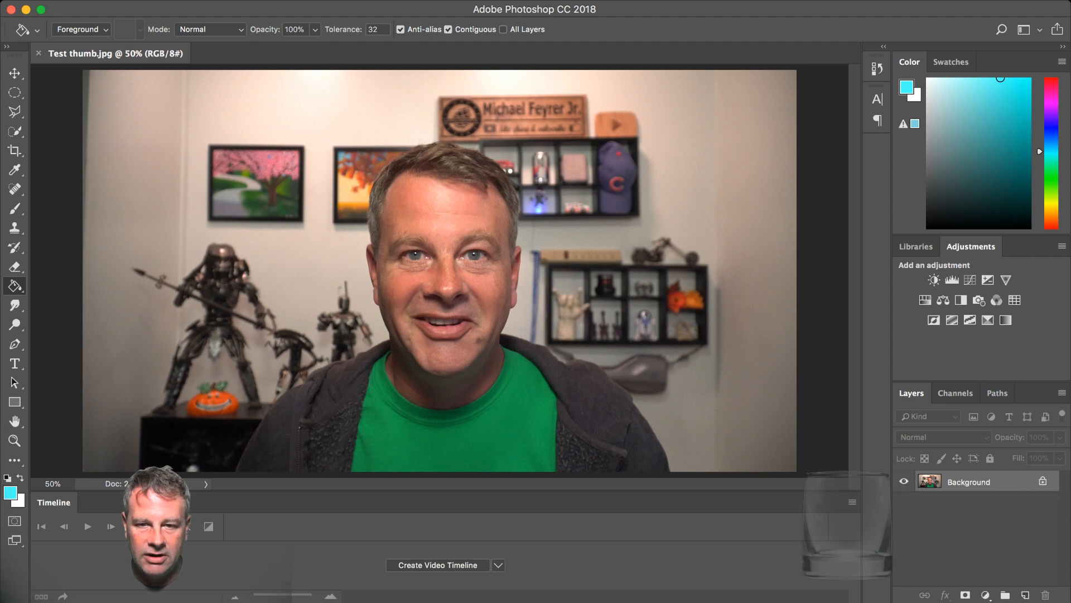
{"action": "key", "text": "h"}
{"action": "key", "text": "super+z"}
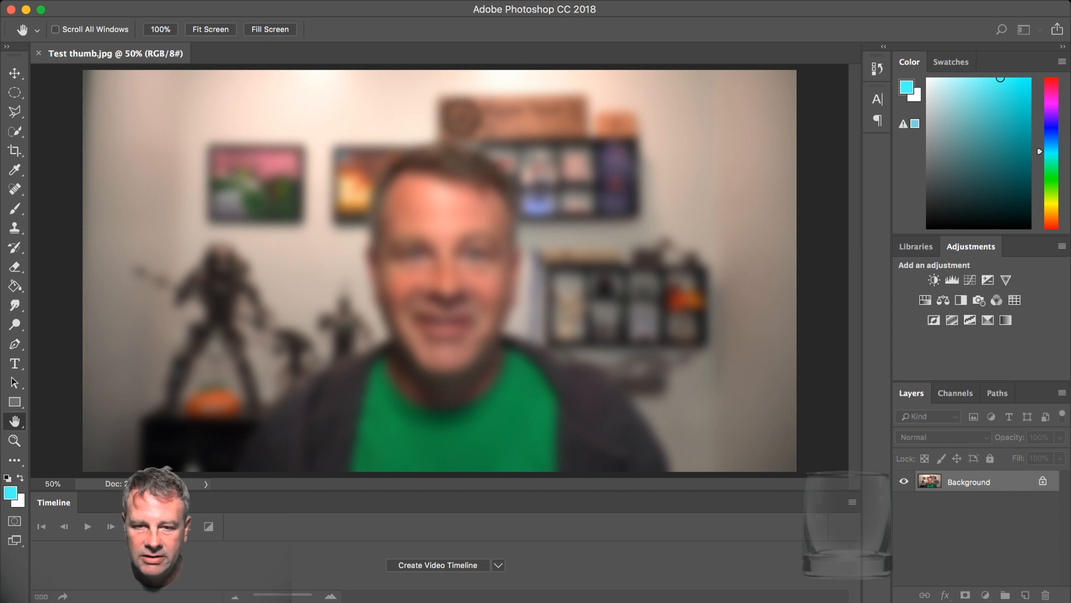
{"action": "key", "text": "super+shift+z"}
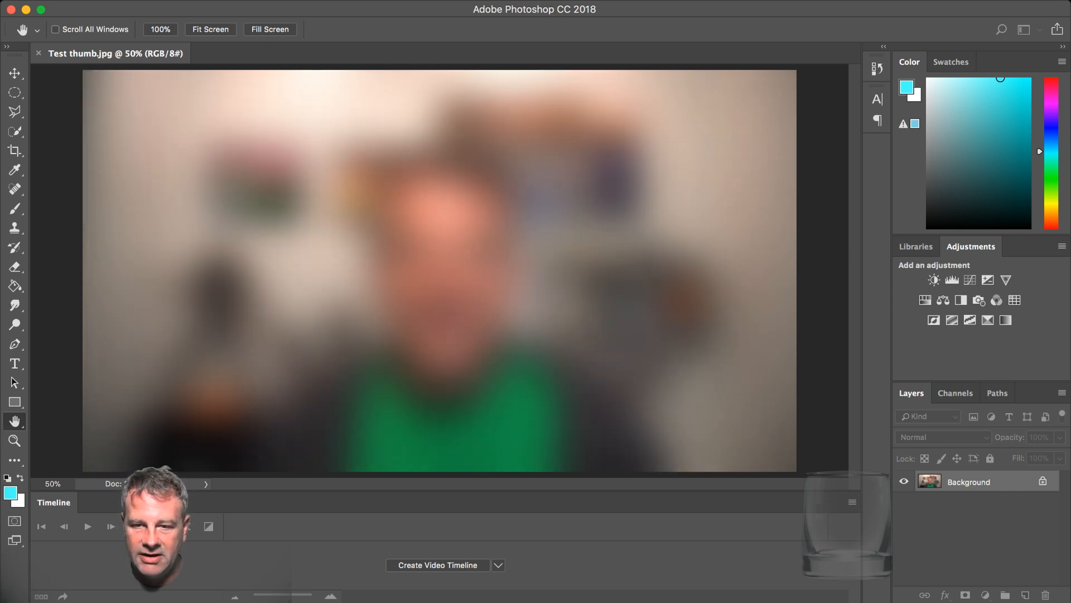
{"action": "key", "text": "super+z"}
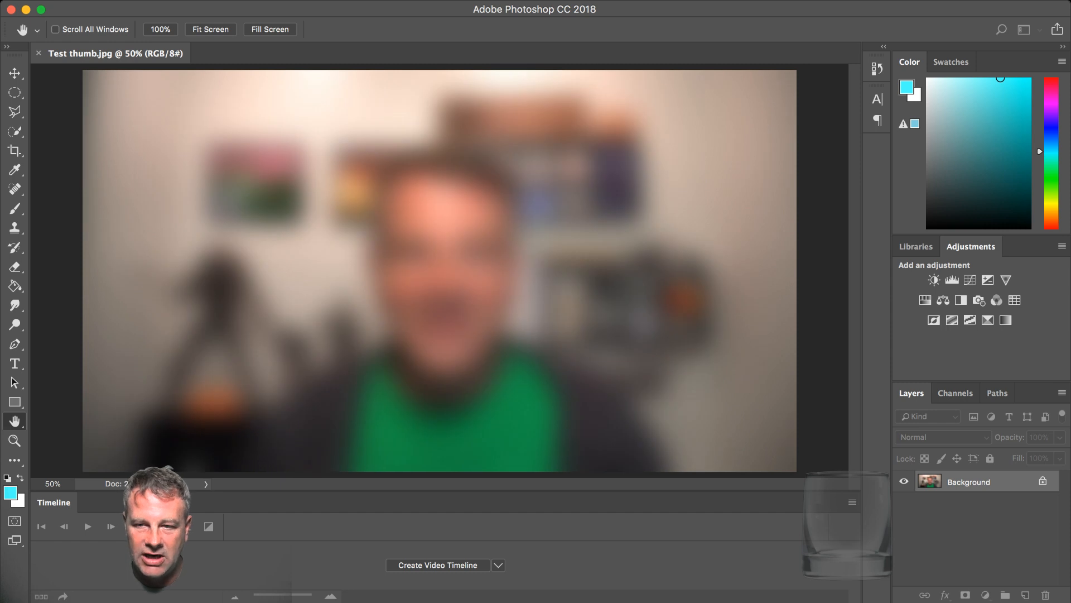
{"action": "key", "text": "super+shift+z"}
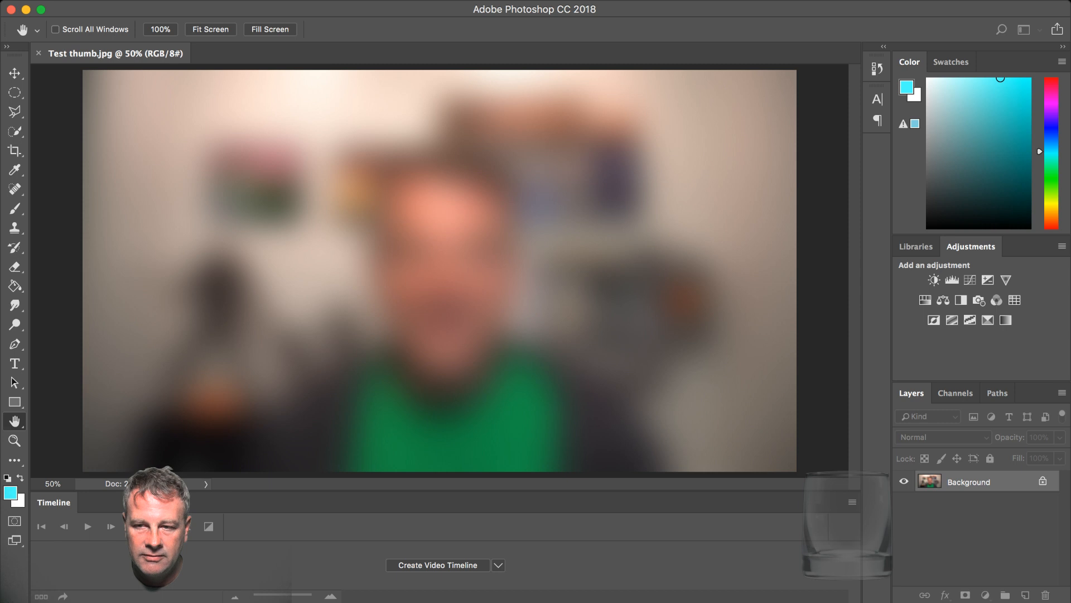
{"action": "key", "text": "g"}
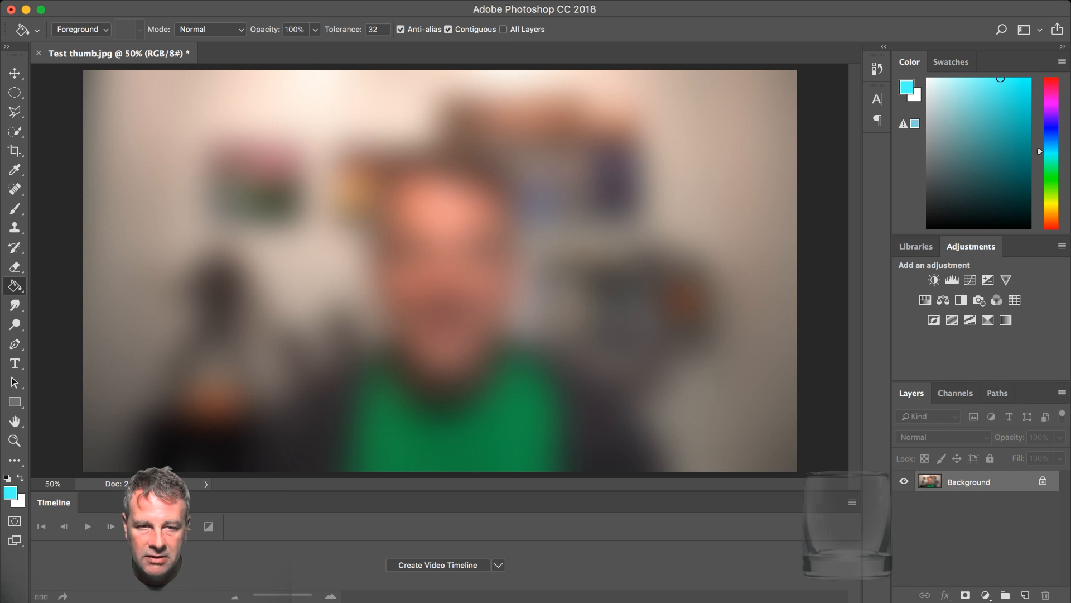
Step: Boost the color saturation of the blurred Background layer
{"action": "key", "text": "i"}
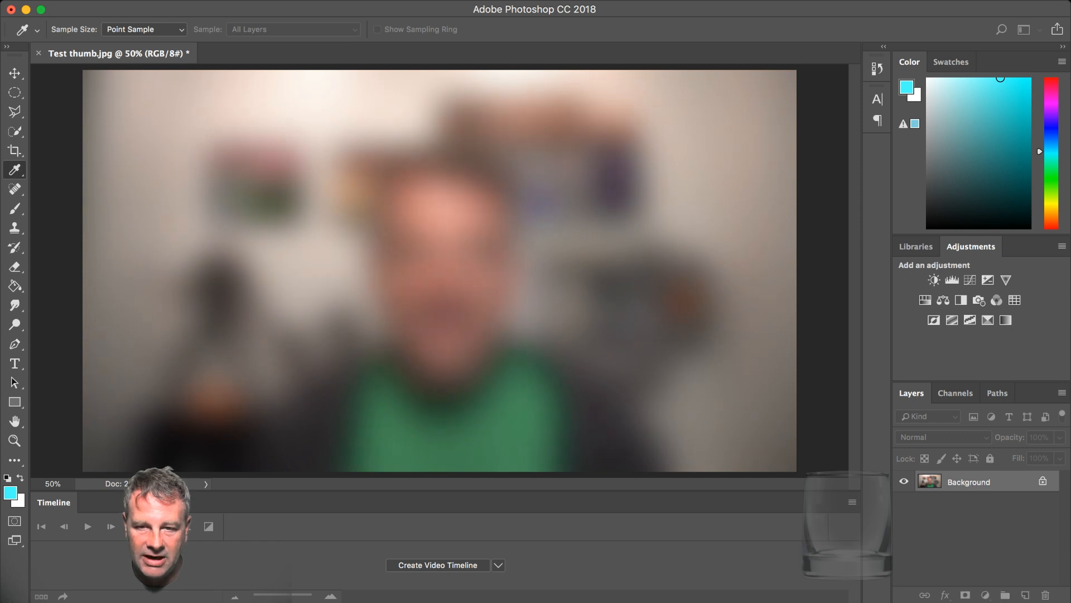
{"action": "key", "text": "super+z"}
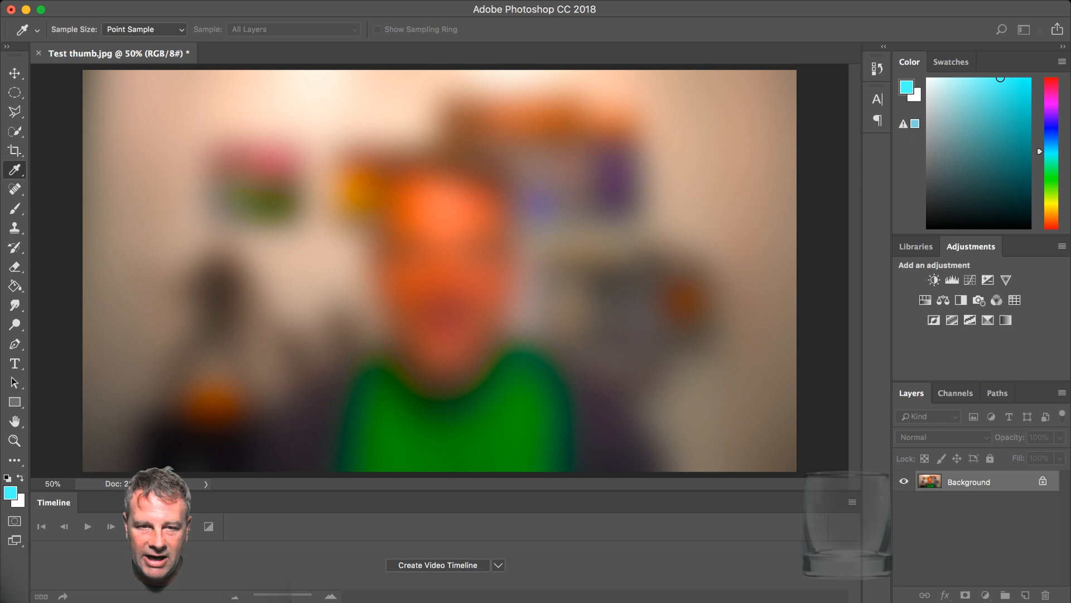
{"action": "key", "text": "g"}
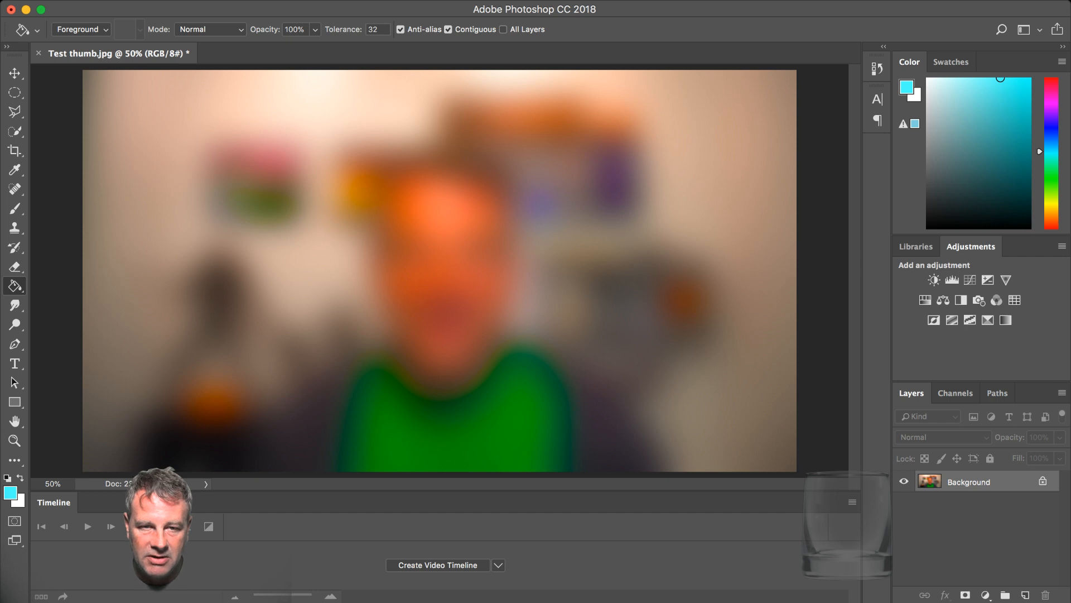
Step: Brighten the blurred Background layer strongly so the wall turns nearly white
{"action": "key", "text": "i"}
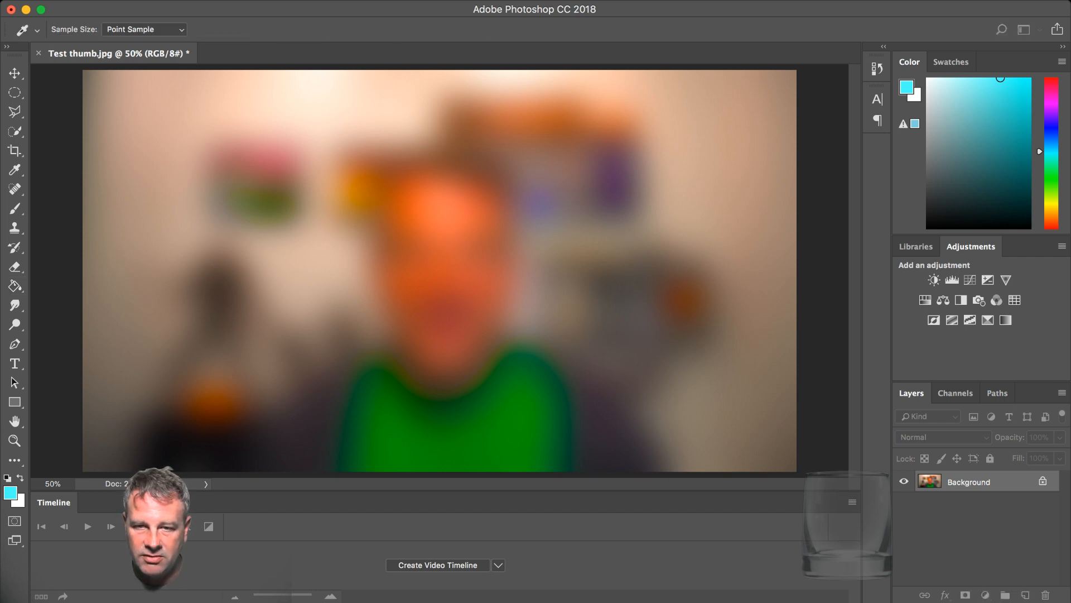
{"action": "key", "text": "super+z"}
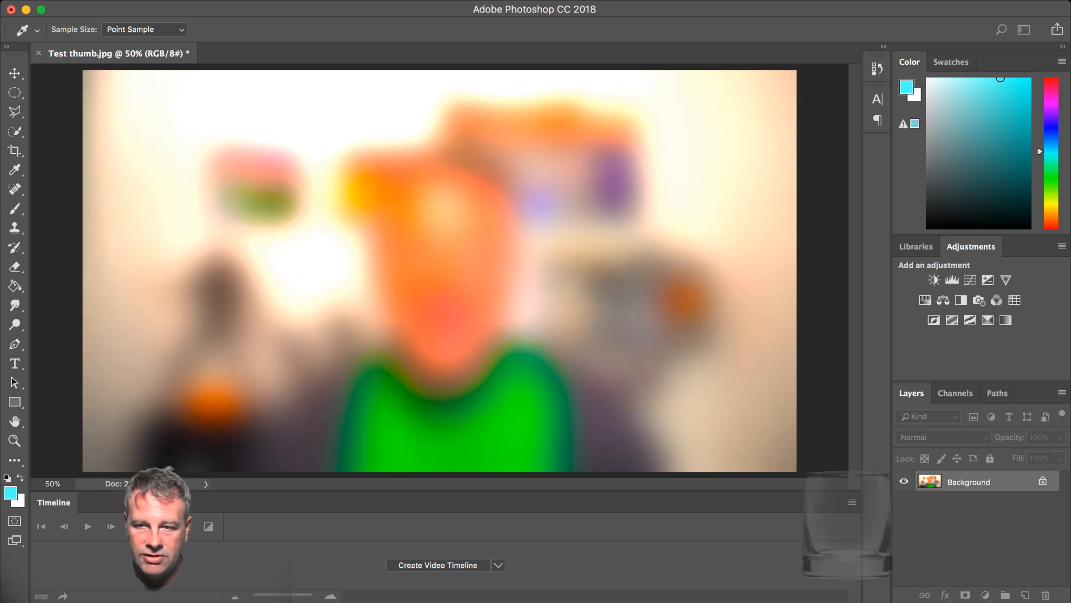
{"action": "key", "text": "g"}
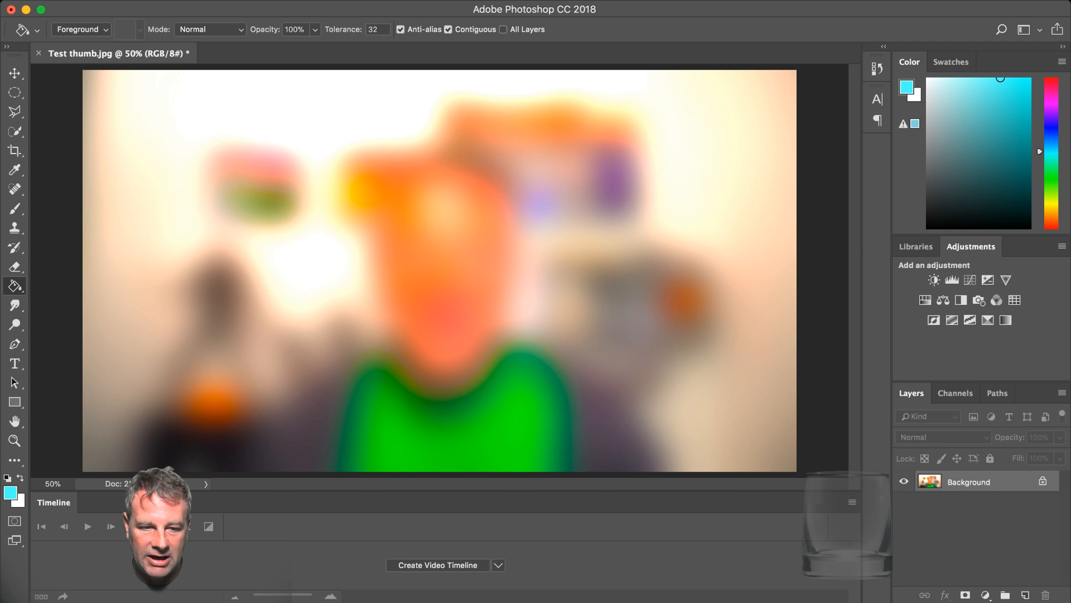
Step: Place the sharp Test thumb 2 photo at full size as a new layer above the Background
{"action": "key", "text": "super+l"}
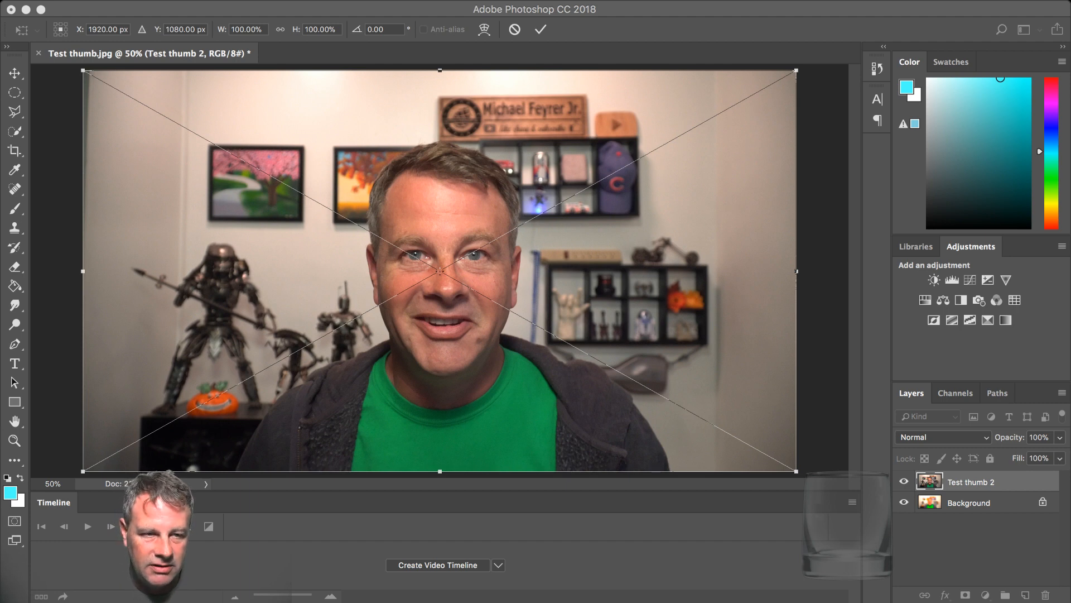
{"action": "key", "text": "Return"}
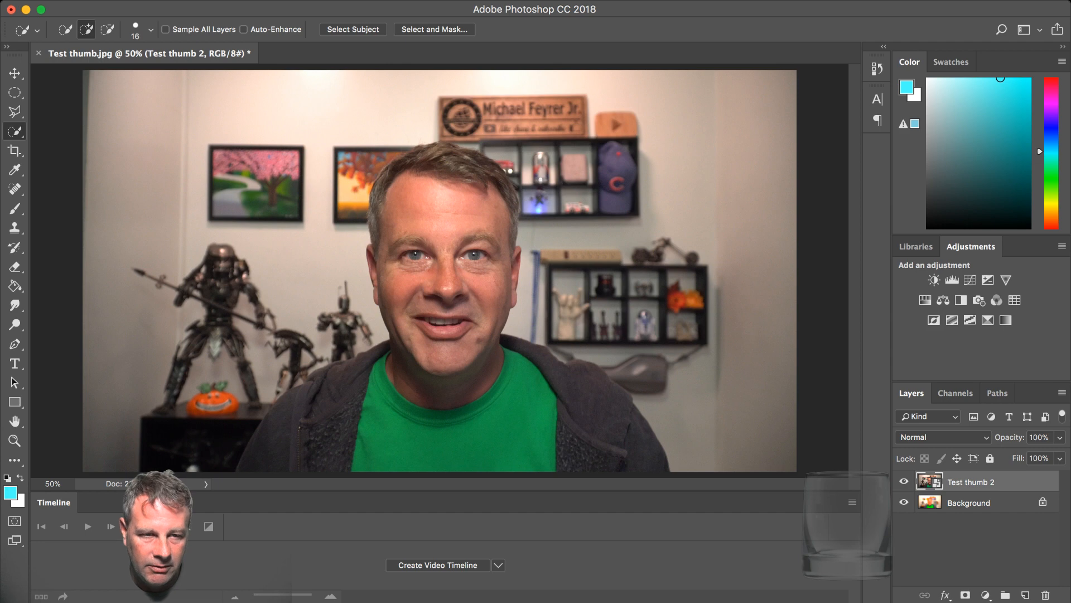
Step: Quick-select the room on the statue side of the man, including the framed pictures, and exclude his hoodie from the selection
{"action": "left_click_drag", "start_coordinate": [92, 85], "coordinate": [168, 443]}
{"action": "left_click_drag", "start_coordinate": [218, 404], "coordinate": [307, 268]}
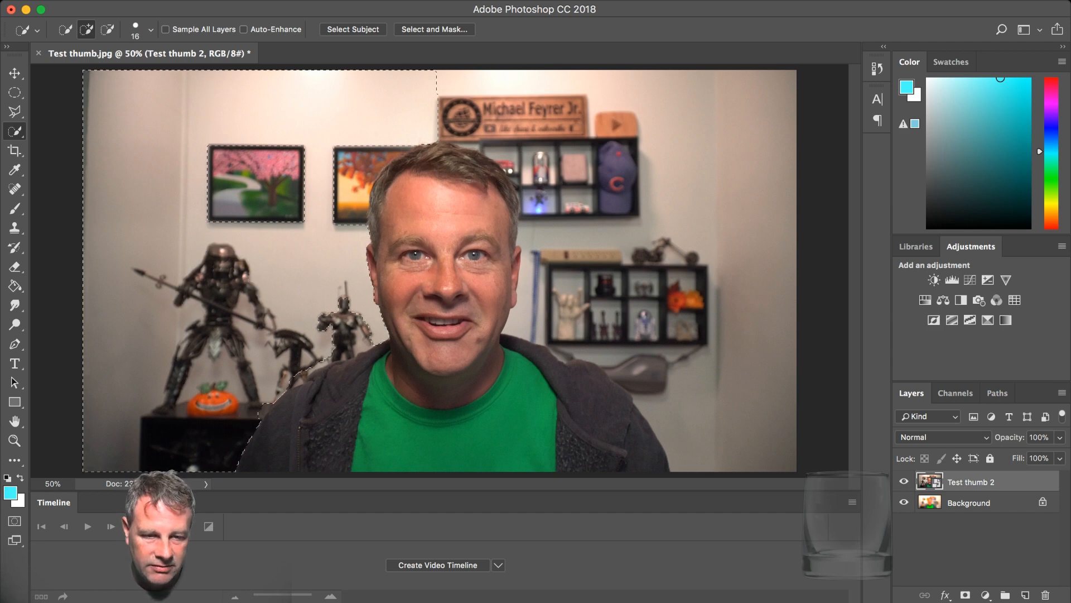
{"action": "mouse_move", "coordinate": [345, 321]}
{"action": "left_mouse_down"}
{"action": "mouse_move", "coordinate": [335, 360]}
{"action": "mouse_move", "coordinate": [304, 393]}
{"action": "left_mouse_up"}
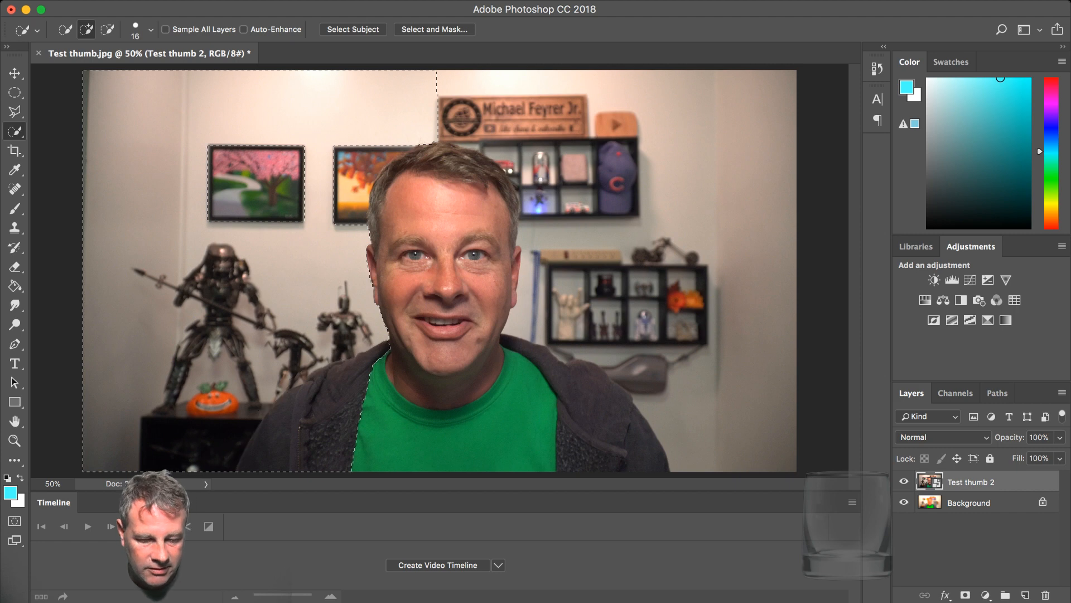
{"action": "key", "text": "alt"}
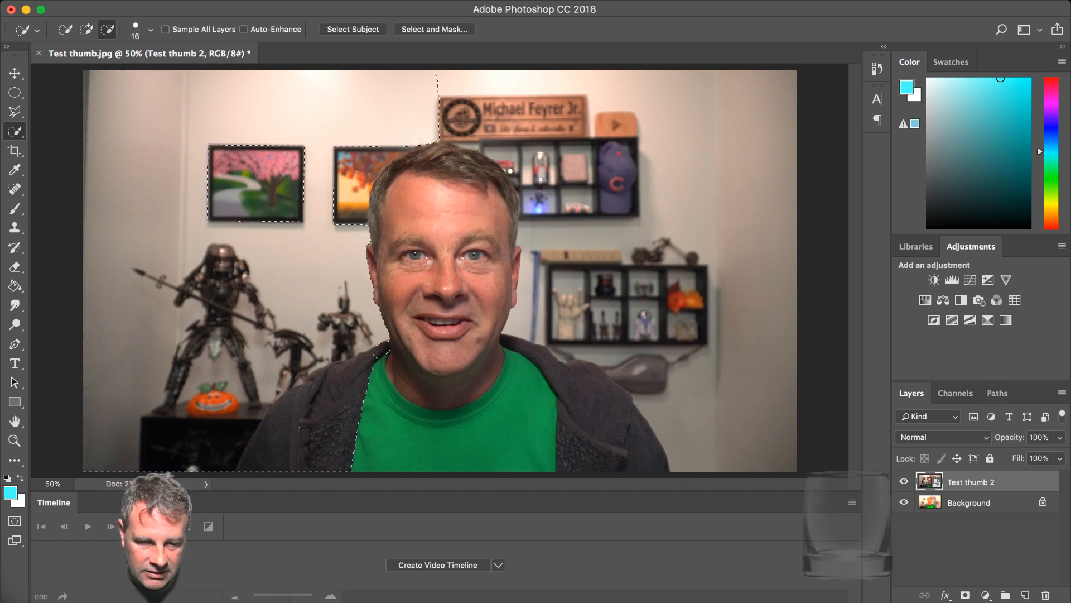
{"action": "left_click_drag", "start_coordinate": [340, 377], "coordinate": [304, 415]}
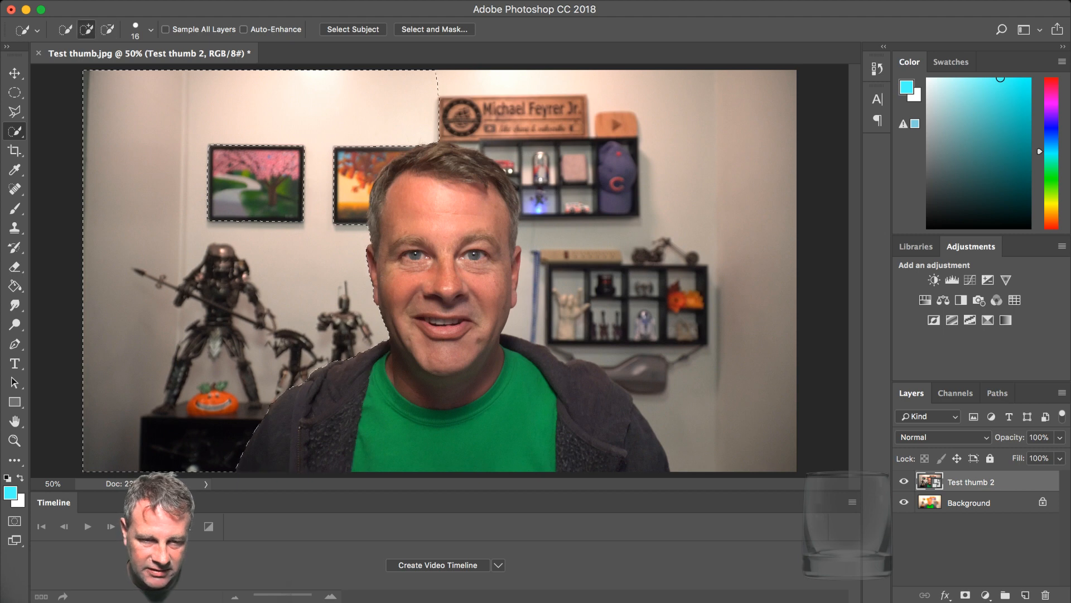
{"action": "left_click_drag", "start_coordinate": [375, 163], "coordinate": [352, 206]}
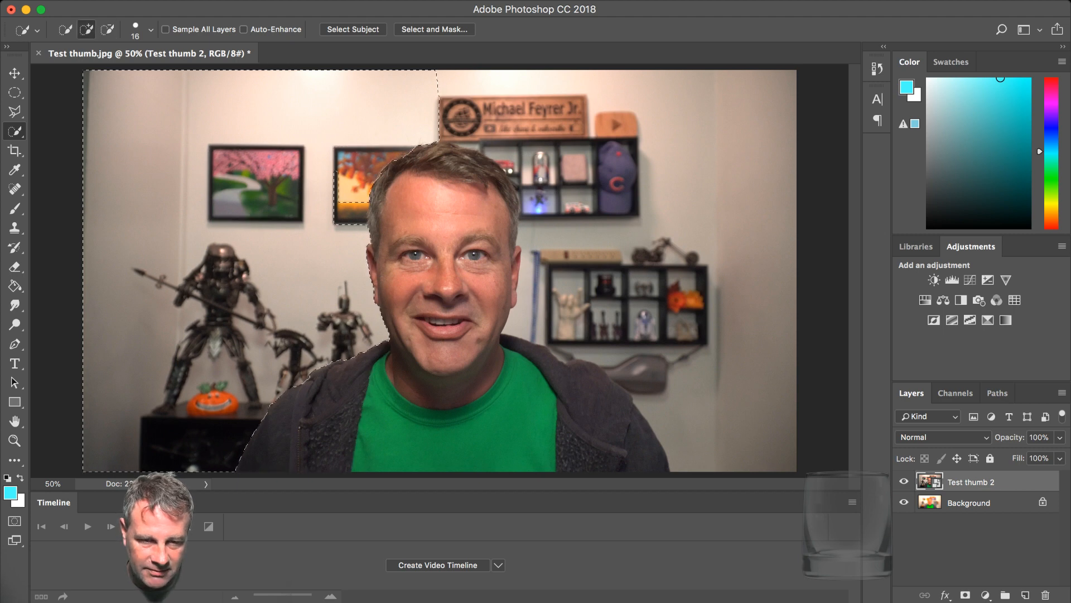
Step: Extend the selection over the sign, shelves and remaining wall, keeping the man's hoodie out of it
{"action": "mouse_move", "coordinate": [451, 118]}
{"action": "left_mouse_down"}
{"action": "mouse_move", "coordinate": [578, 124]}
{"action": "mouse_move", "coordinate": [649, 160]}
{"action": "mouse_move", "coordinate": [728, 357]}
{"action": "left_mouse_up"}
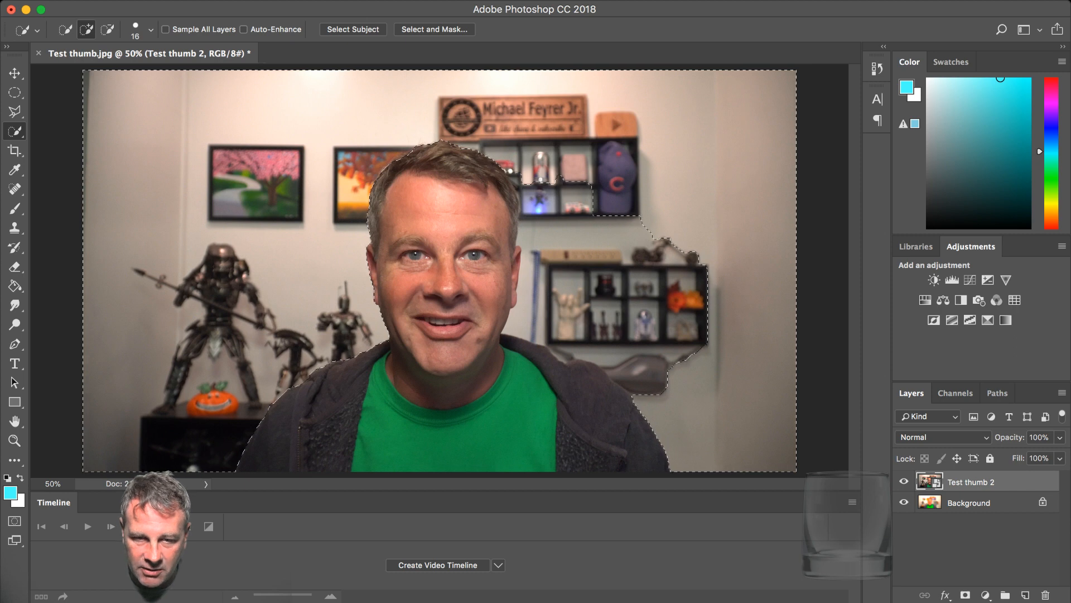
{"action": "mouse_move", "coordinate": [653, 239]}
{"action": "left_mouse_down"}
{"action": "mouse_move", "coordinate": [564, 250]}
{"action": "mouse_move", "coordinate": [528, 318]}
{"action": "mouse_move", "coordinate": [614, 358]}
{"action": "left_mouse_up"}
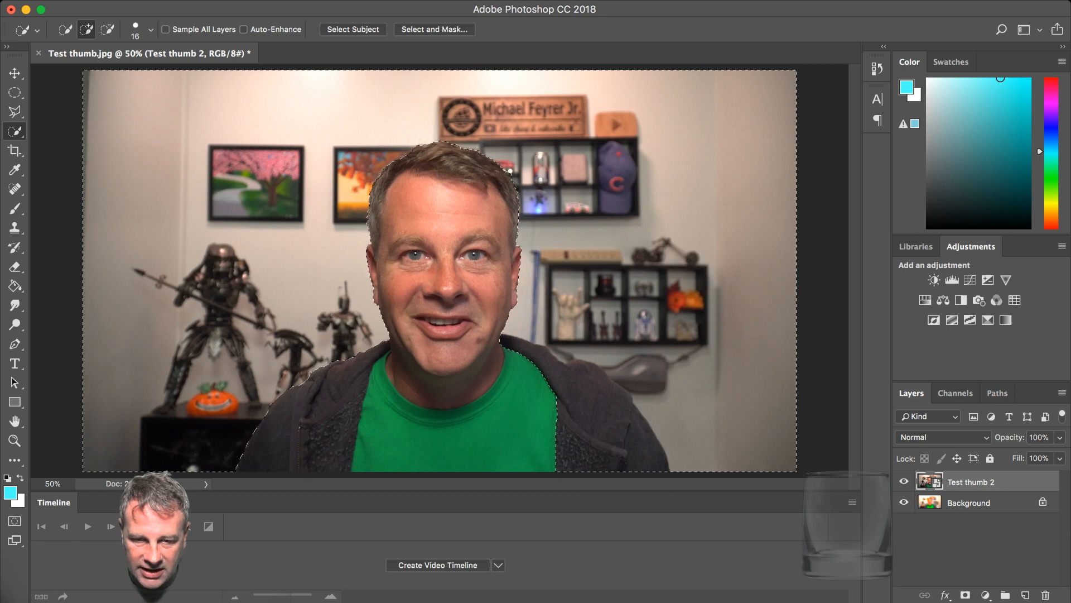
{"action": "key", "text": "alt"}
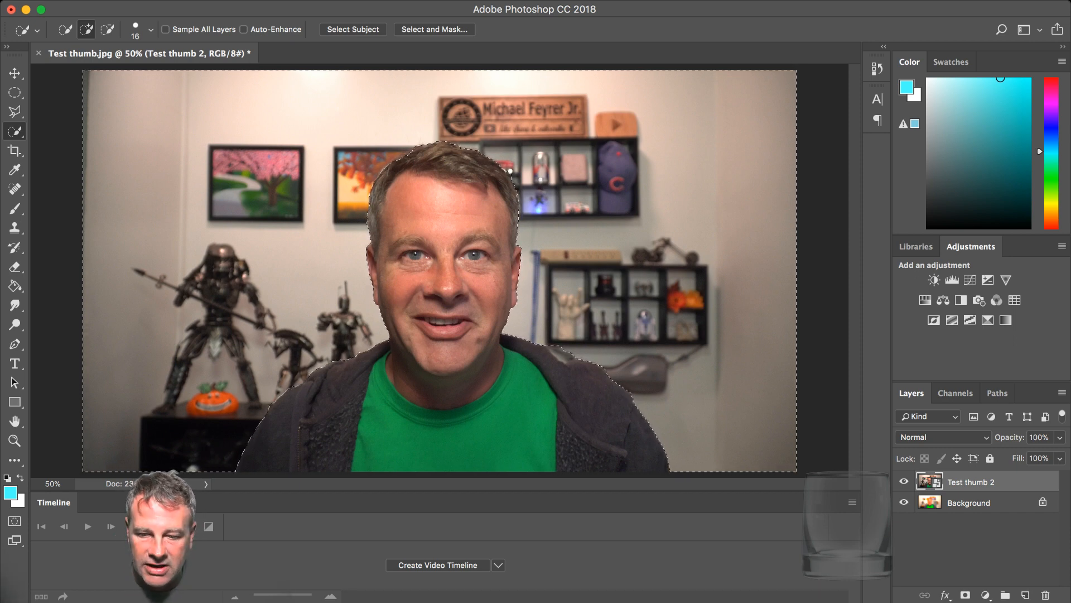
Step: Rasterize the Test thumb 2 layer, delete its selected background around the man and clear the selection
{"action": "key", "text": "Delete"}
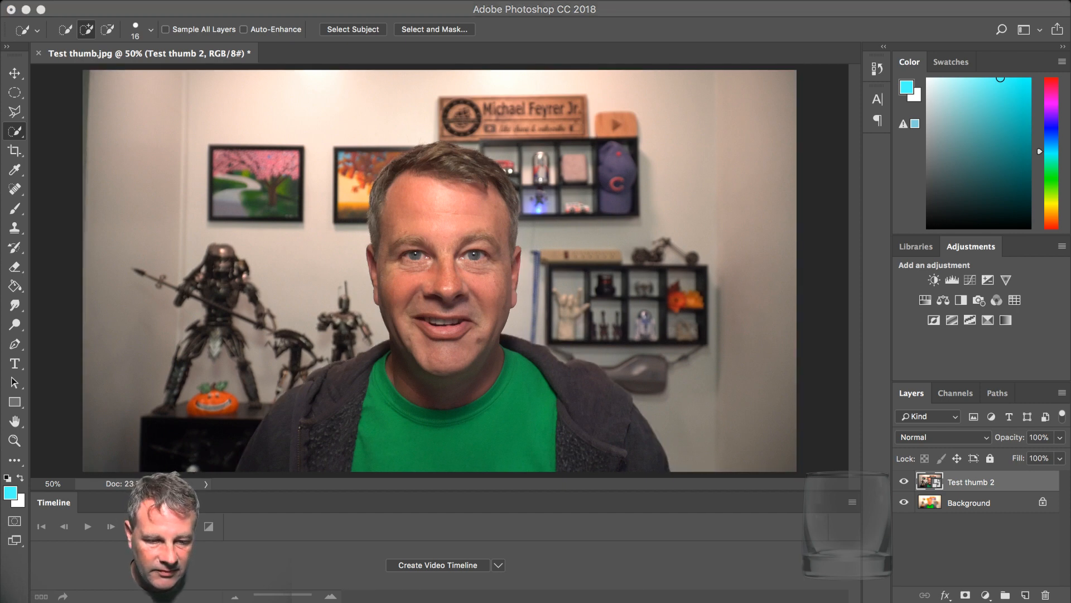
{"action": "key", "text": "Return"}
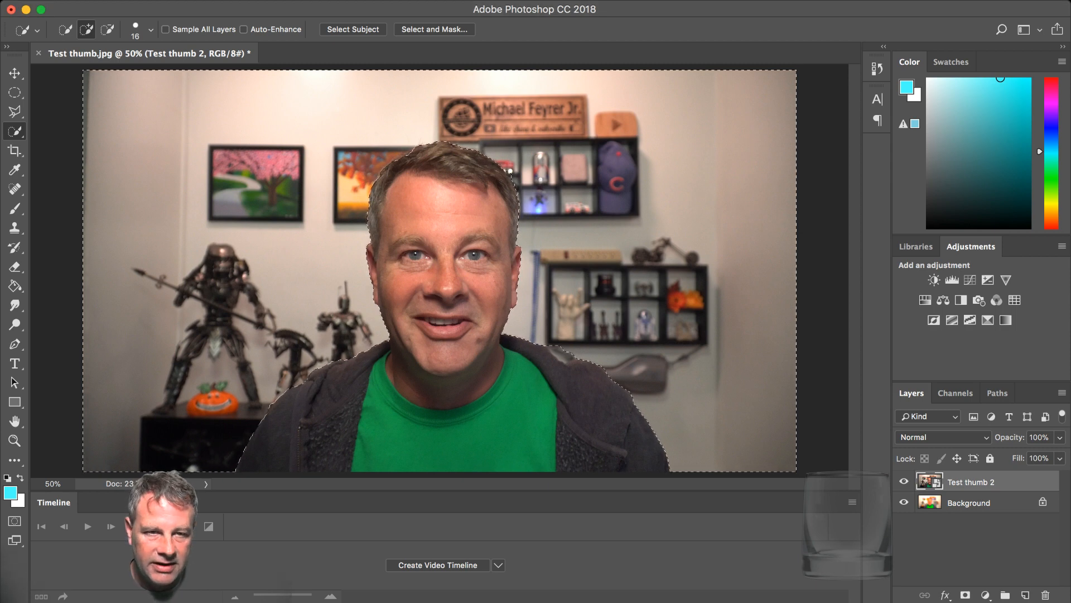
{"action": "key", "text": "e"}
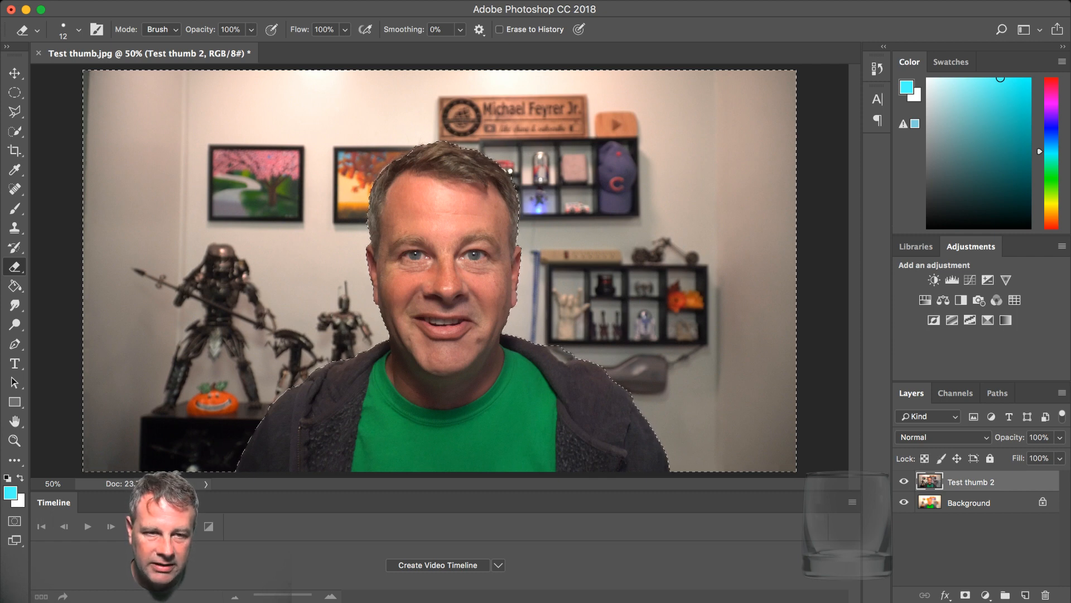
{"action": "key", "text": "Delete"}
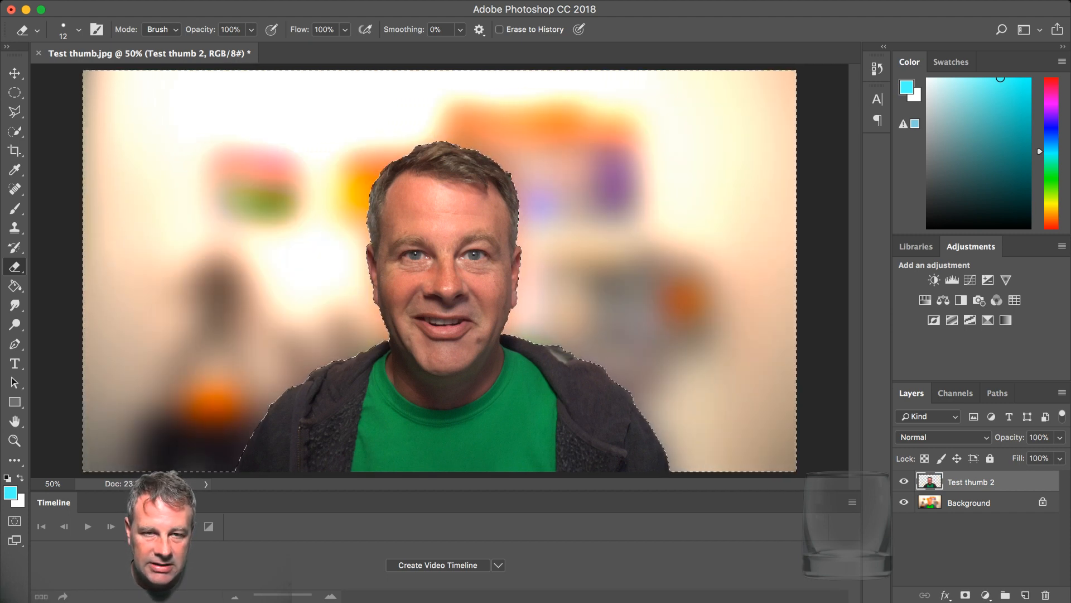
{"action": "key", "text": "super+d"}
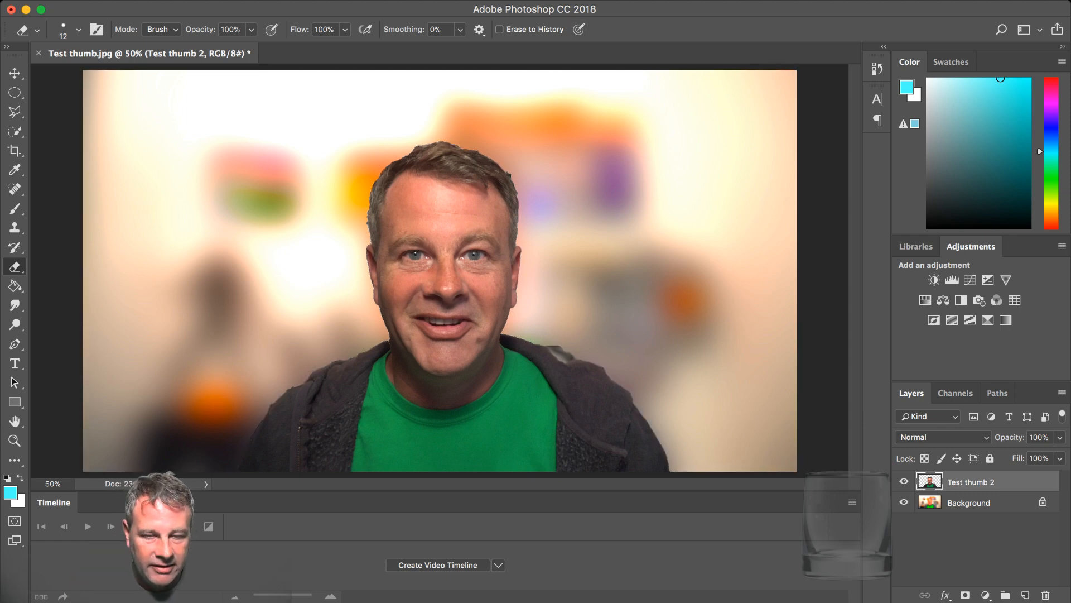
Step: Switch to Lightroom Classic, bring in the finished composite and open it in the Develop module
{"action": "key", "text": "super+Tab"}
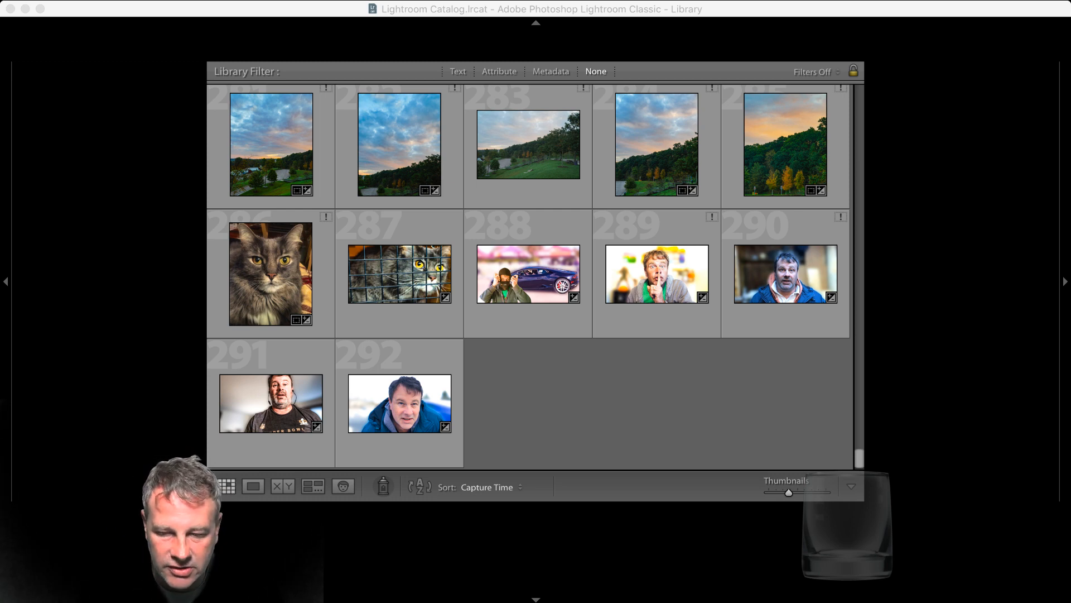
{"action": "left_click", "coordinate": [326, 217]}
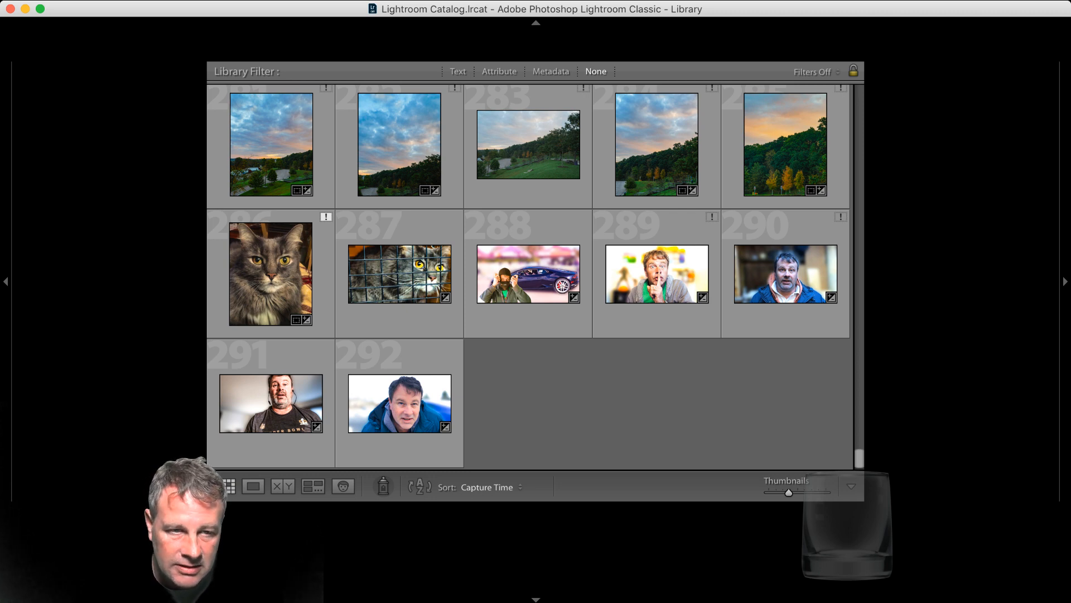
{"action": "left_click", "coordinate": [325, 216]}
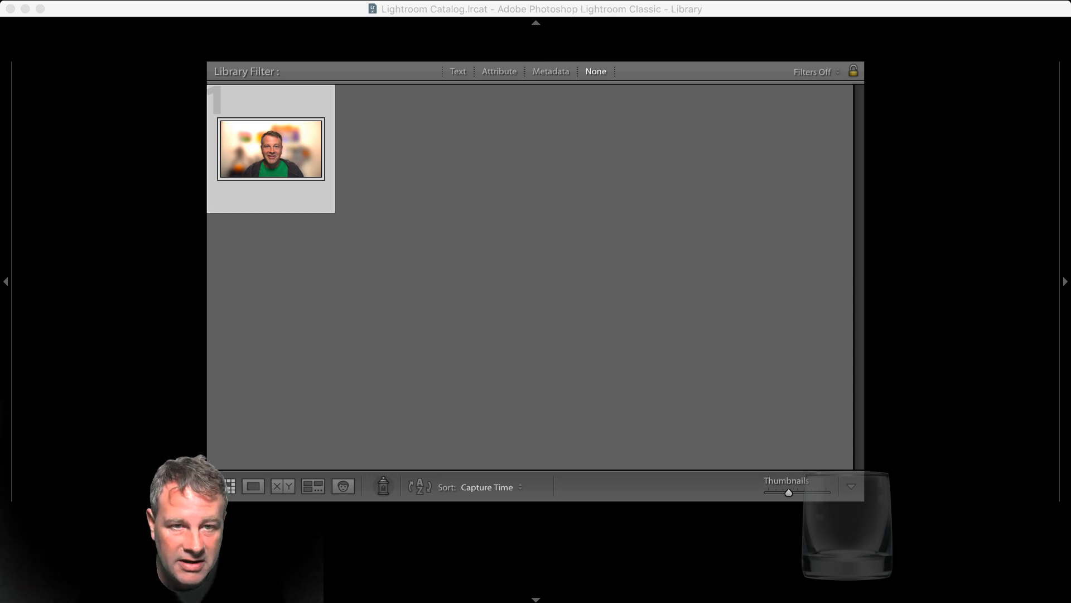
{"action": "left_click", "coordinate": [271, 149]}
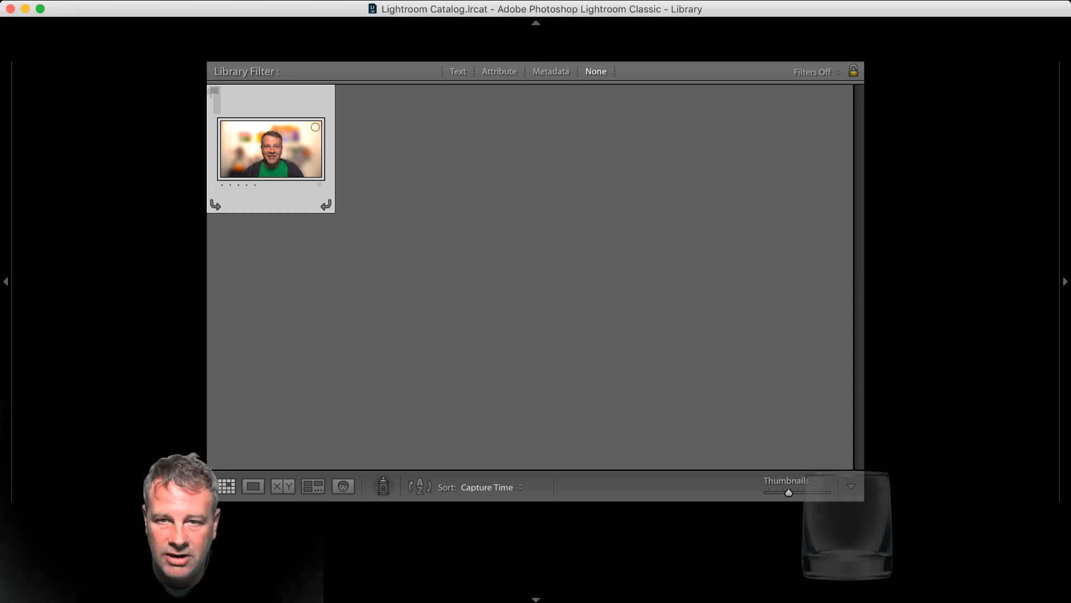
{"action": "key", "text": "d"}
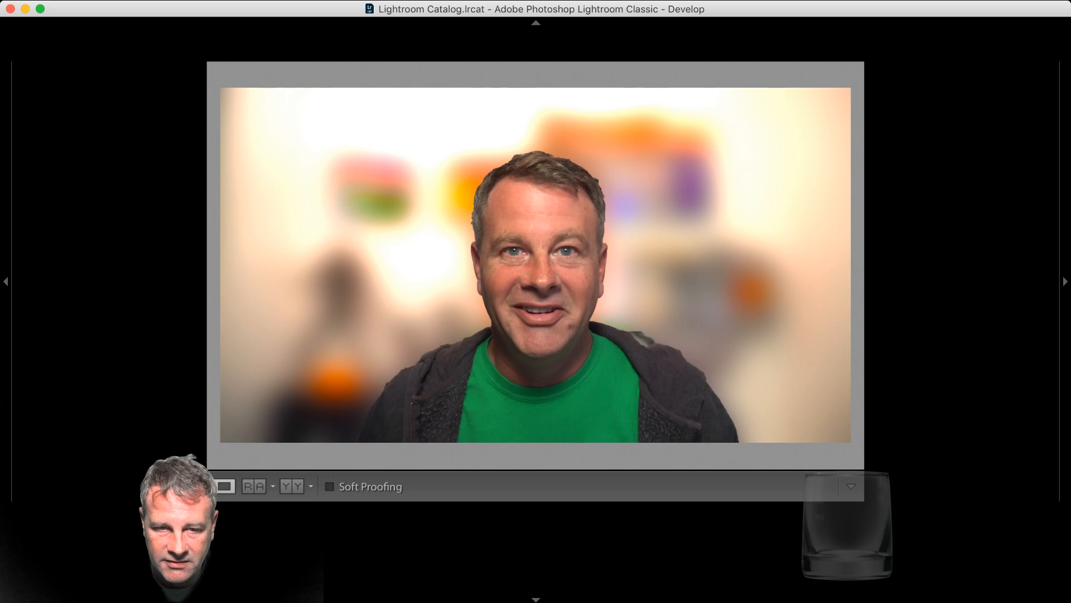
Step: Intensify the composite's colors and strengthen its contrast and detail in the Develop module
{"action": "key", "text": "super+Tab"}
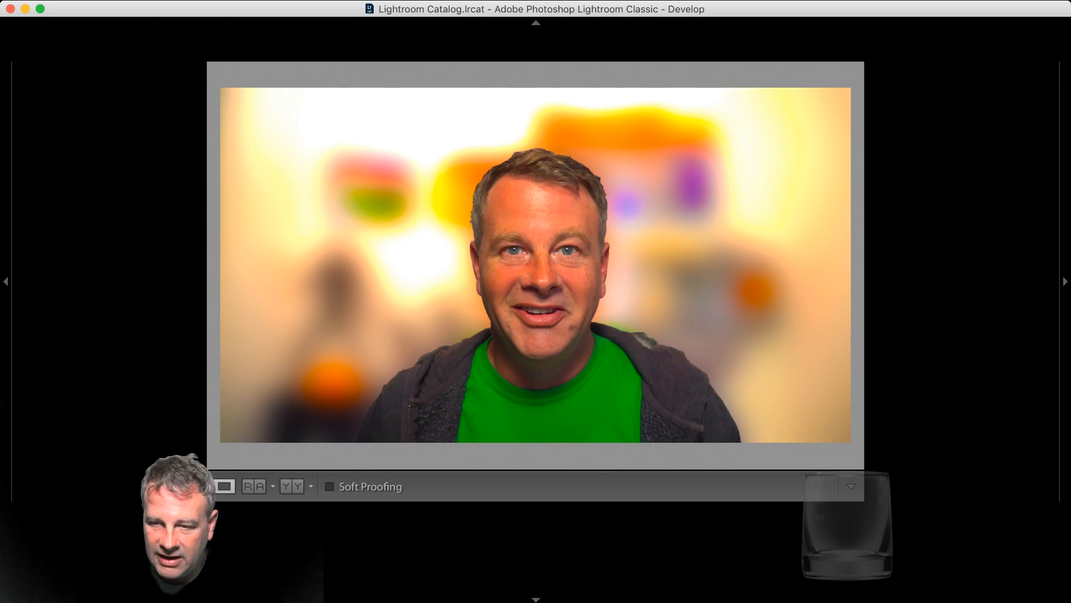
{"action": "key", "text": "super+Tab"}
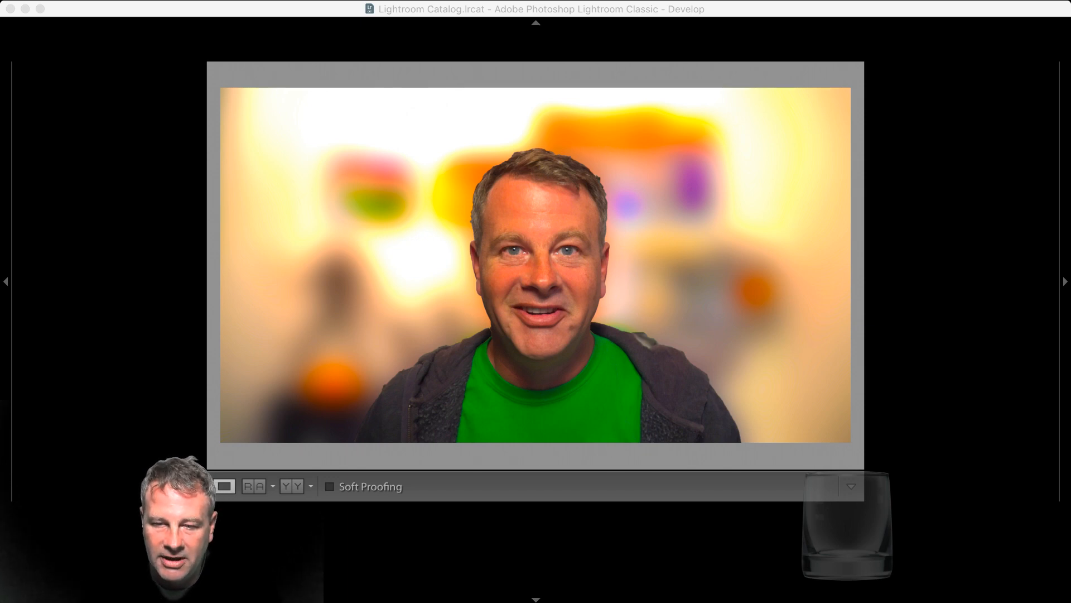
{"action": "key", "text": "super+Tab"}
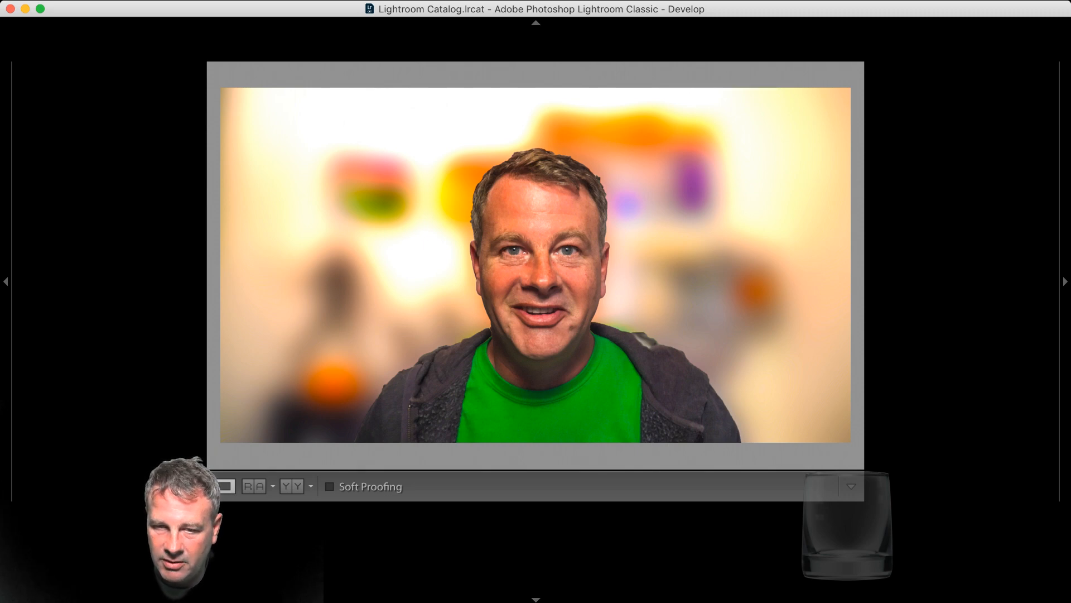
Step: Raise the composite's exposure moderately so the man and the blurred background look brighter
{"action": "key", "text": "equal"}
{"action": "key", "text": "equal"}
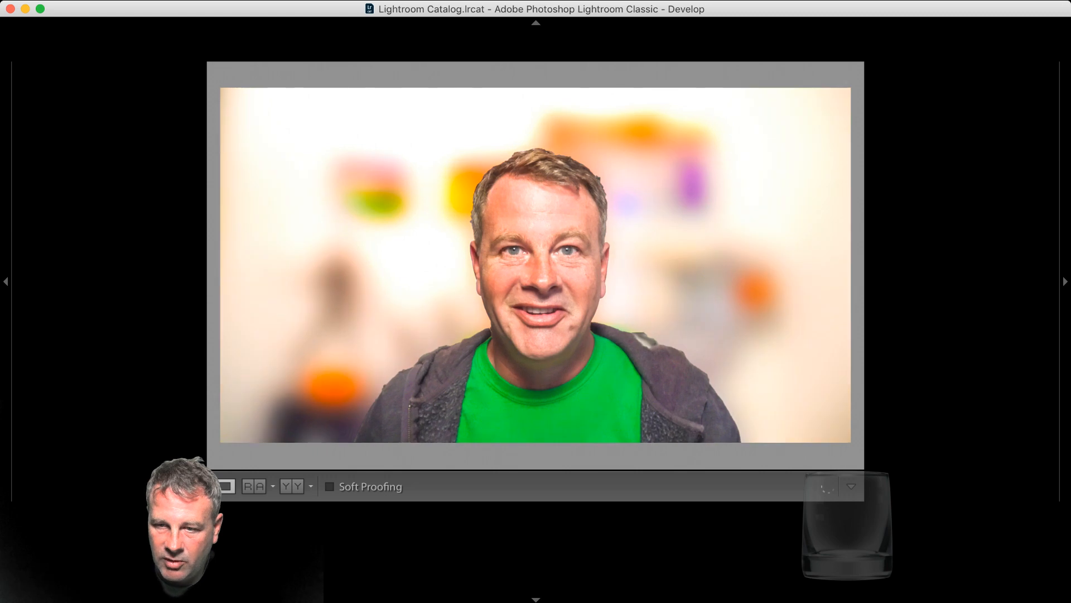
{"action": "key", "text": "minus"}
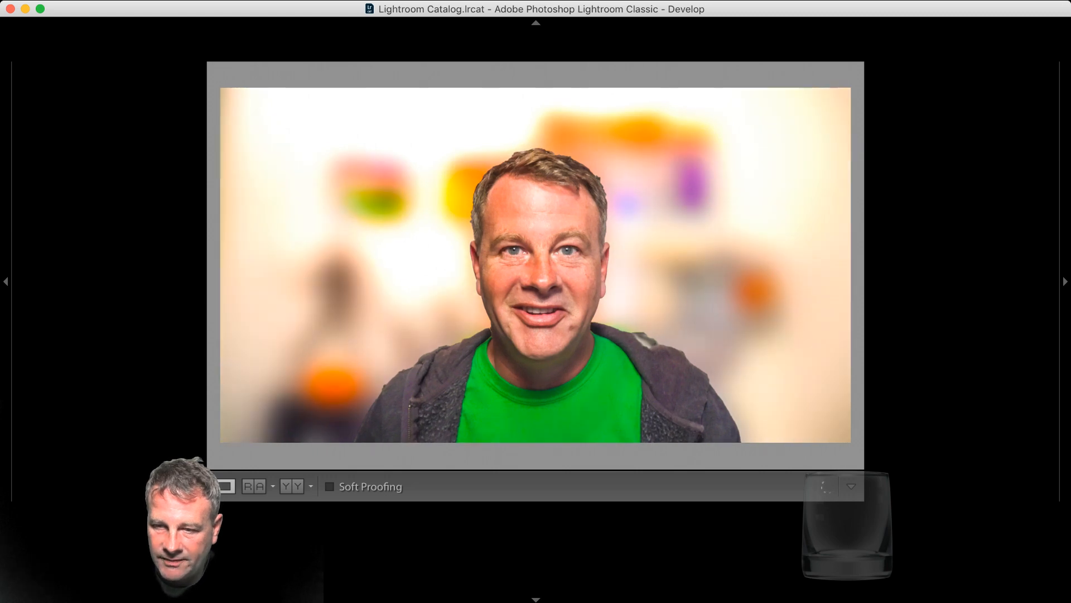
{"action": "key", "text": "equal"}
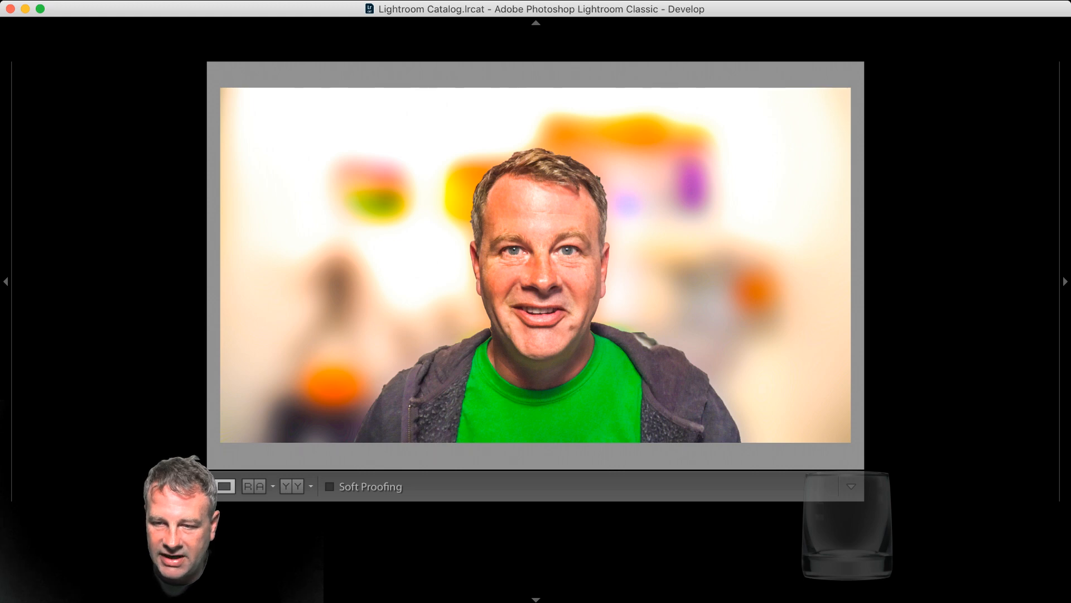
{"action": "key", "text": "super+Tab"}
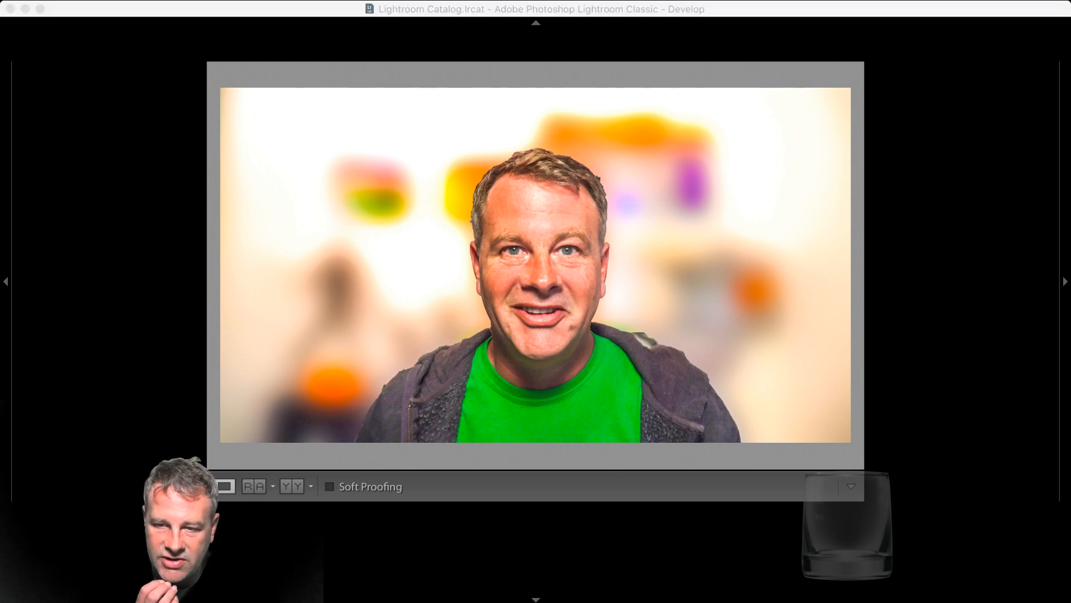